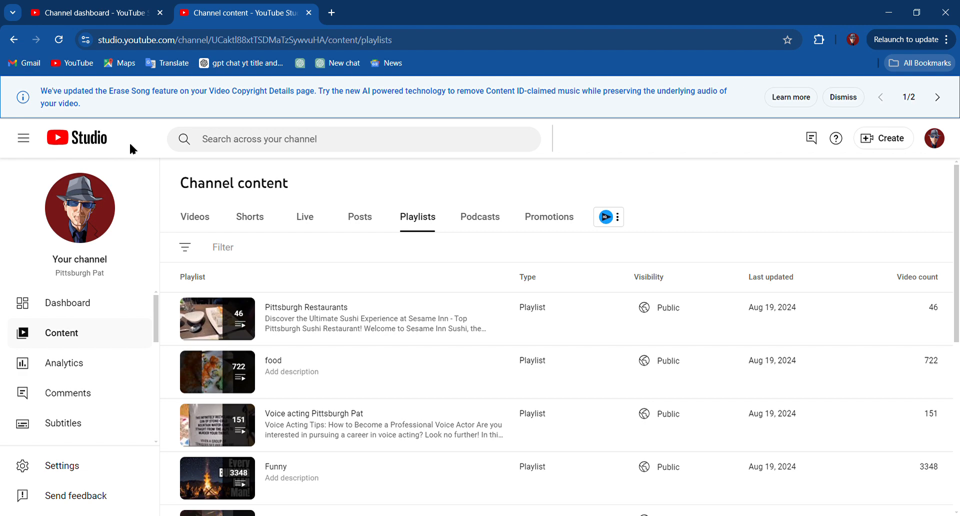
Step: Open the channel's list of playlists and look through the existing ones
click(71, 332)
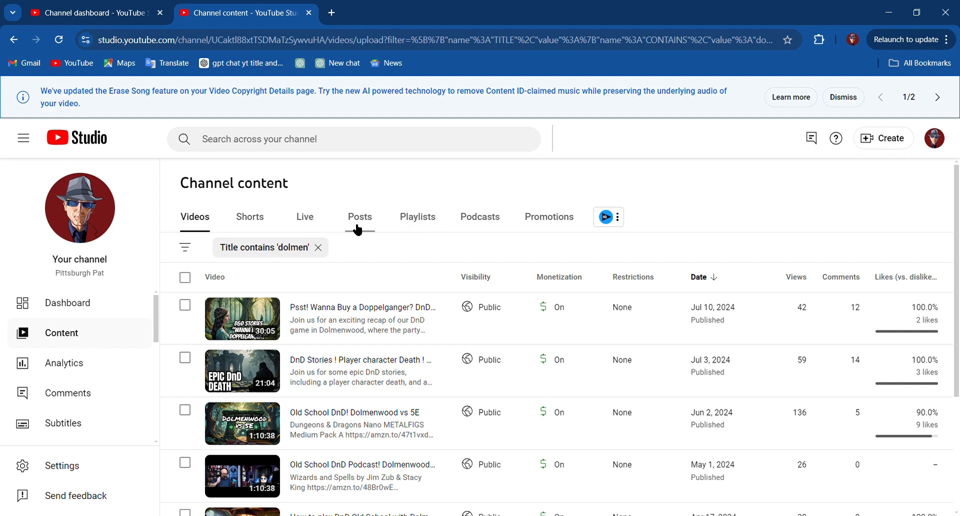
click(418, 227)
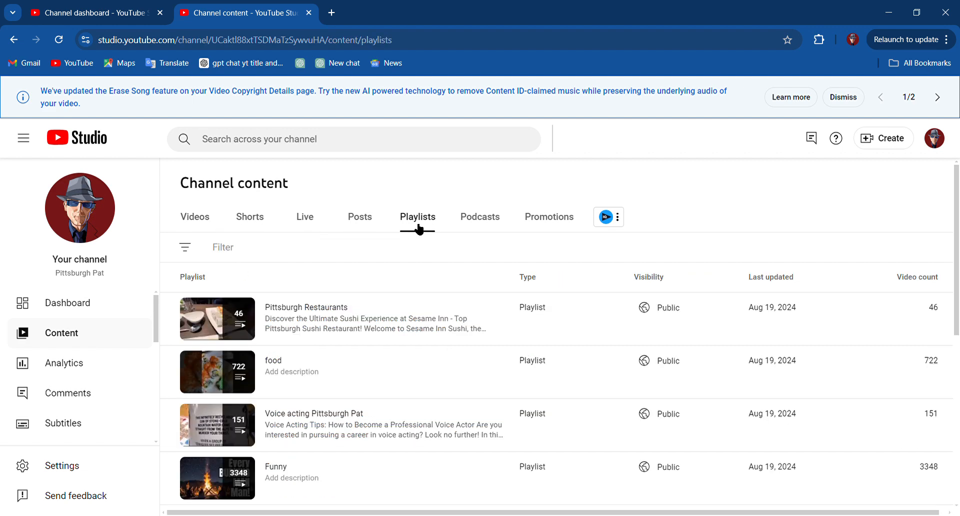
scroll(377, 367, down, 6)
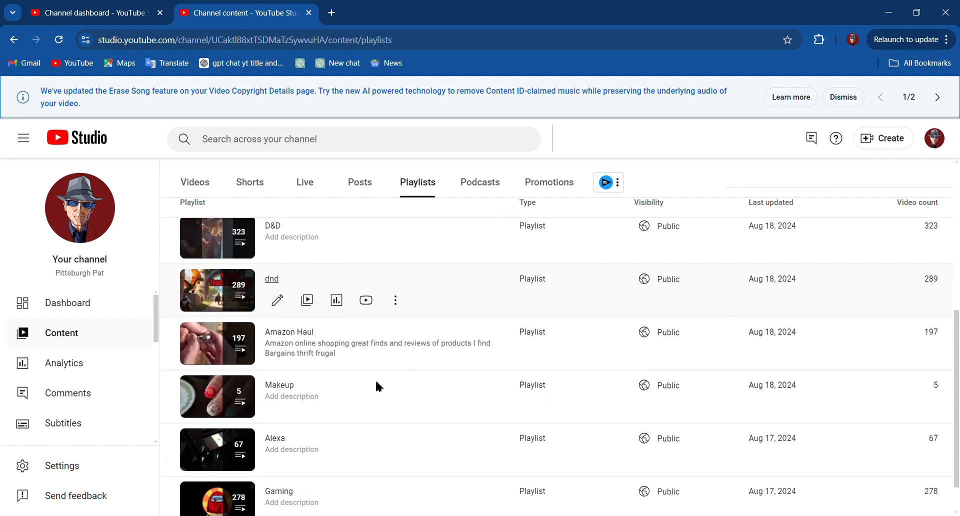
scroll(376, 382, up, 7)
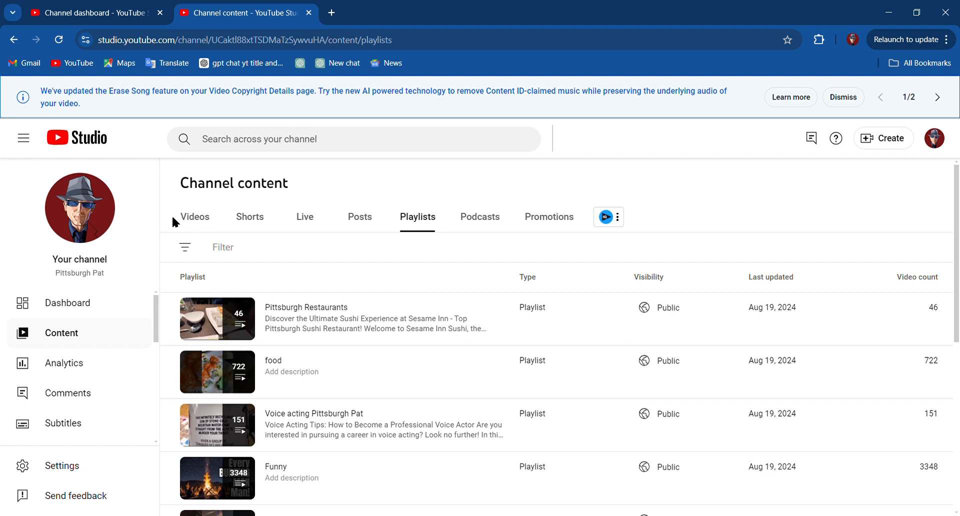
Step: Search the channel's videos for "dolmen" and show all matching videos
click(209, 227)
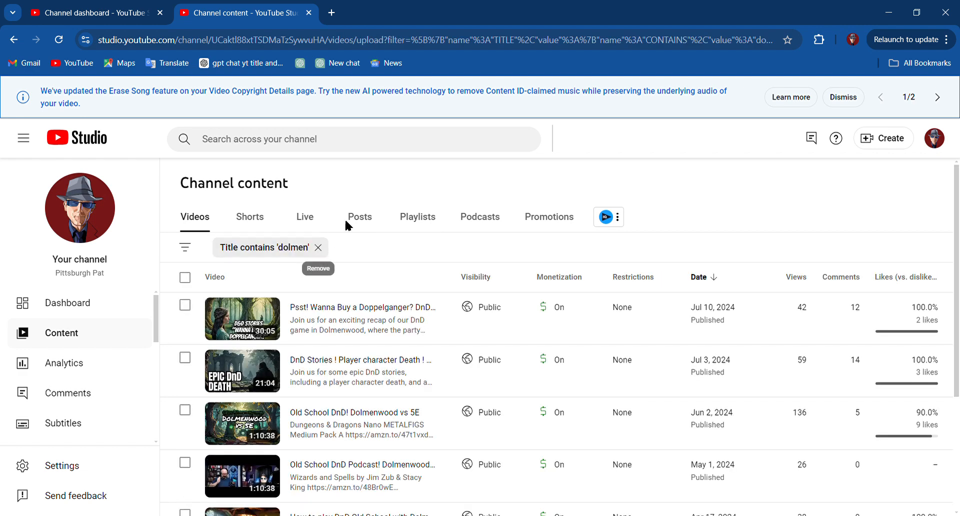
click(344, 149)
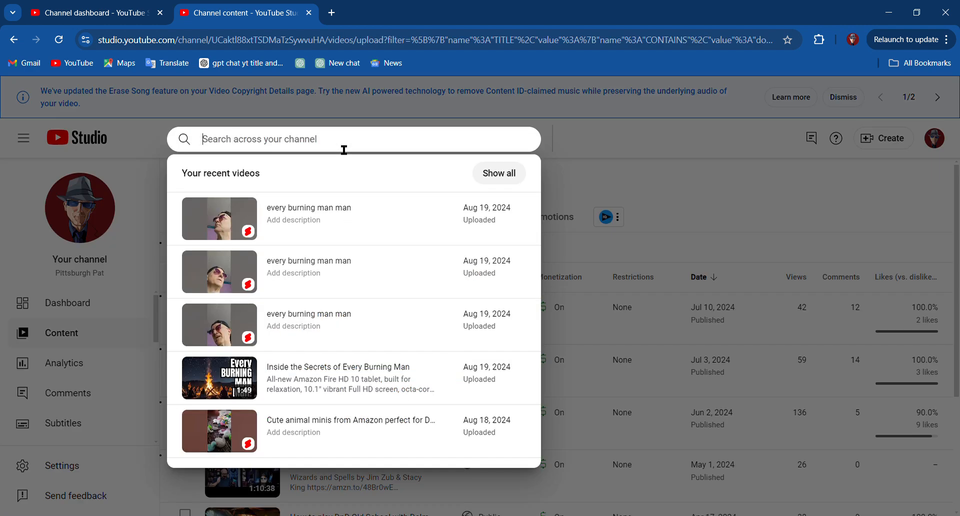
text(do)
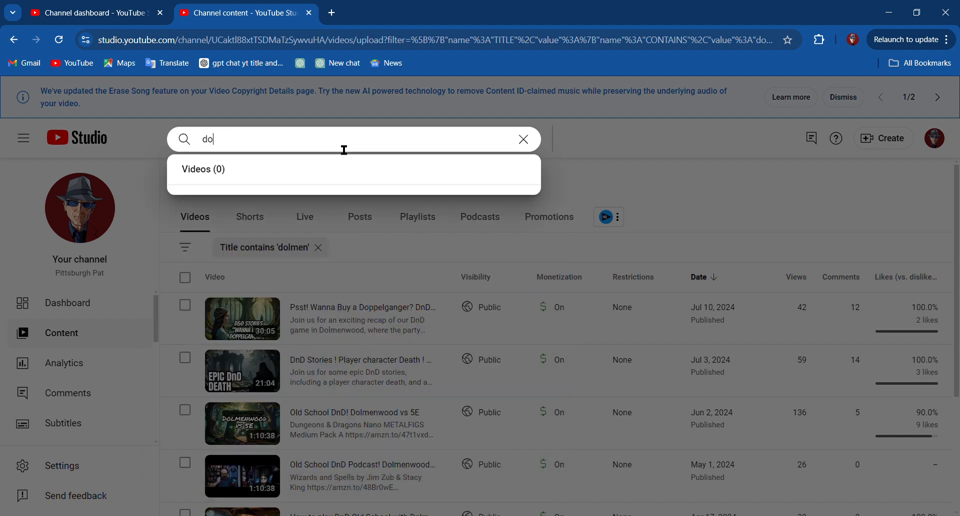
text(lelmen)
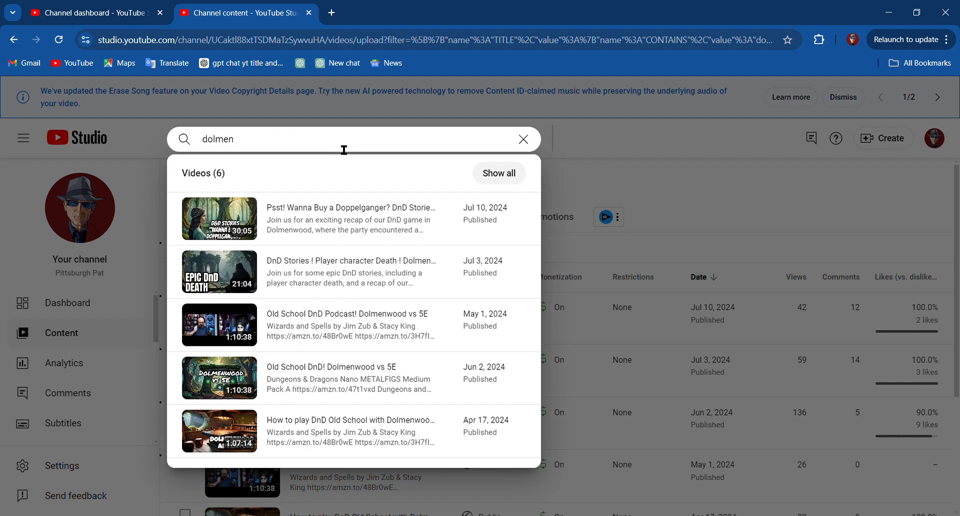
click(498, 173)
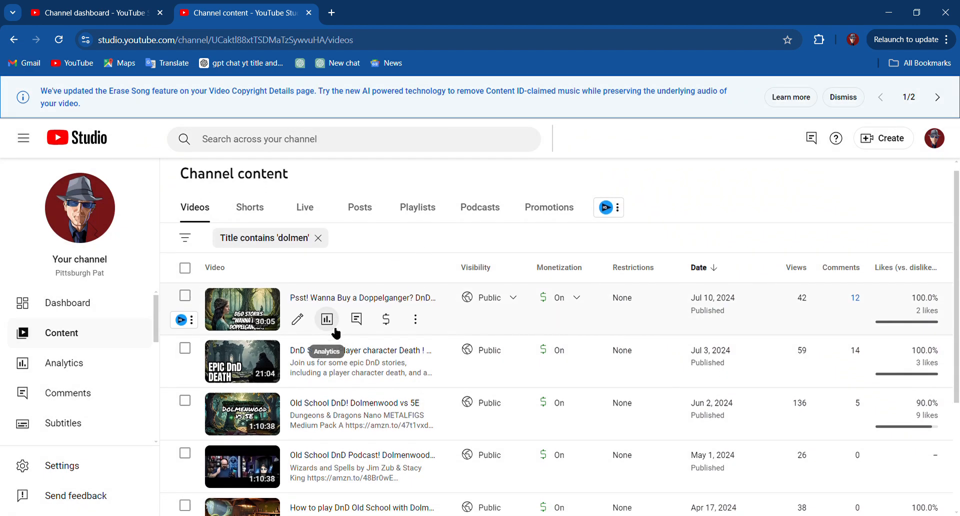
Step: Open the details of "How to play DnD Old School! What is Dolmenwood?" and follow its video link to the watch page
scroll(330, 332, down, 2)
scroll(336, 332, down, 2)
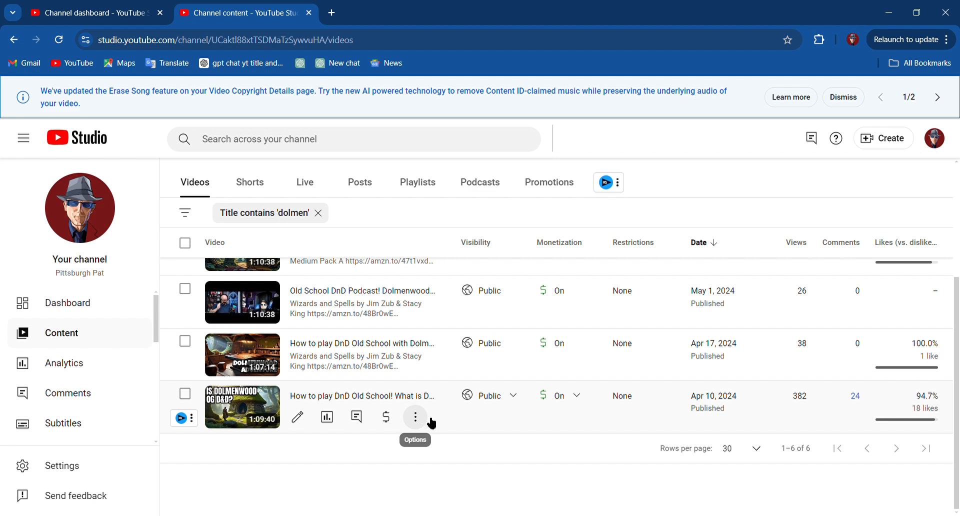
click(245, 409)
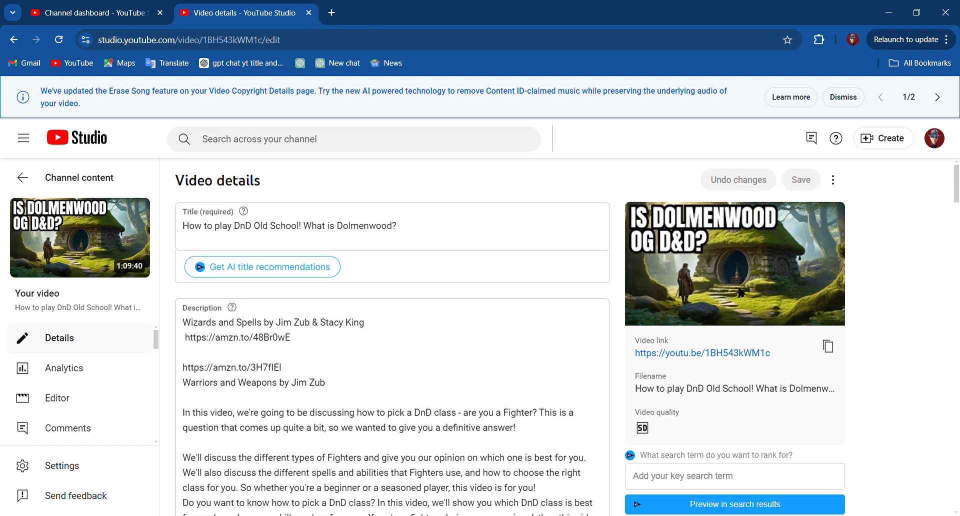
click(700, 354)
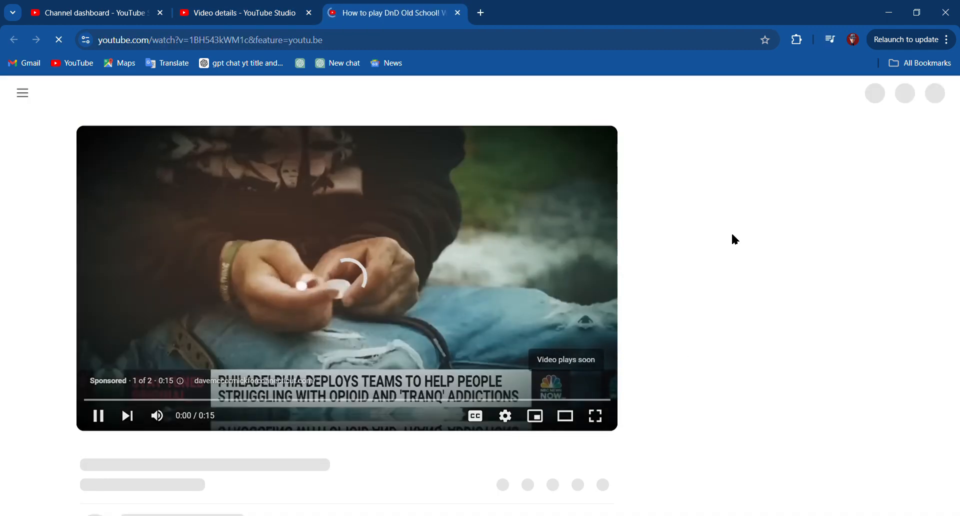
Step: Mute the video player while the first ad is playing
click(99, 418)
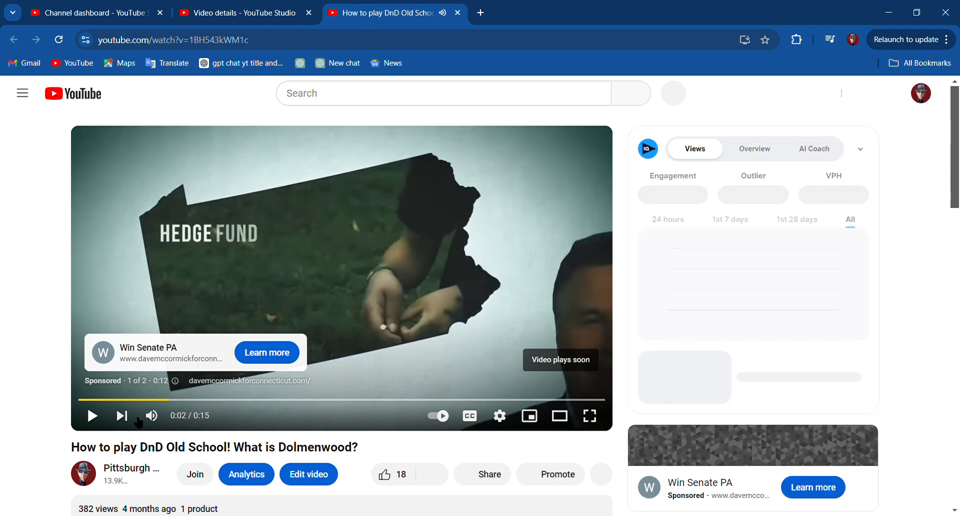
click(159, 419)
click(93, 419)
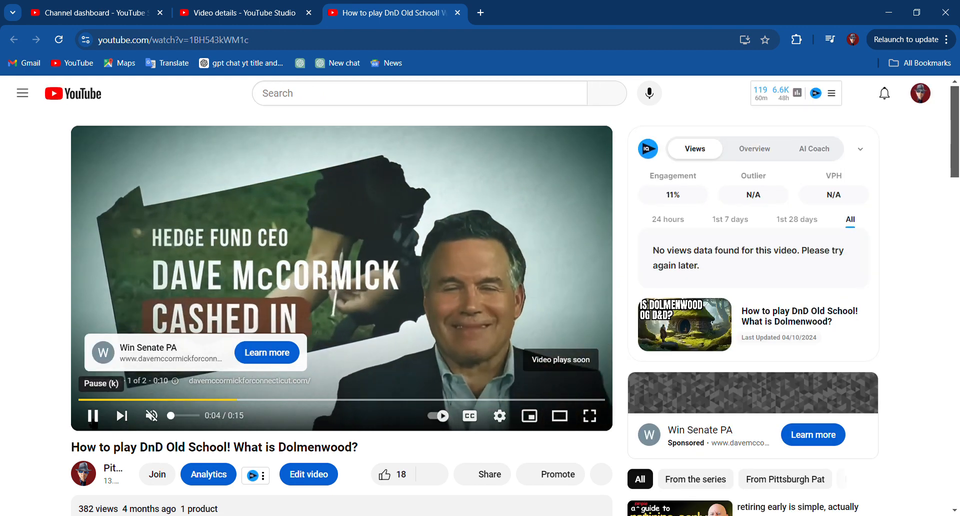
Step: Skip the second ad so the Dolmenwood video starts
scroll(250, 404, down, 4)
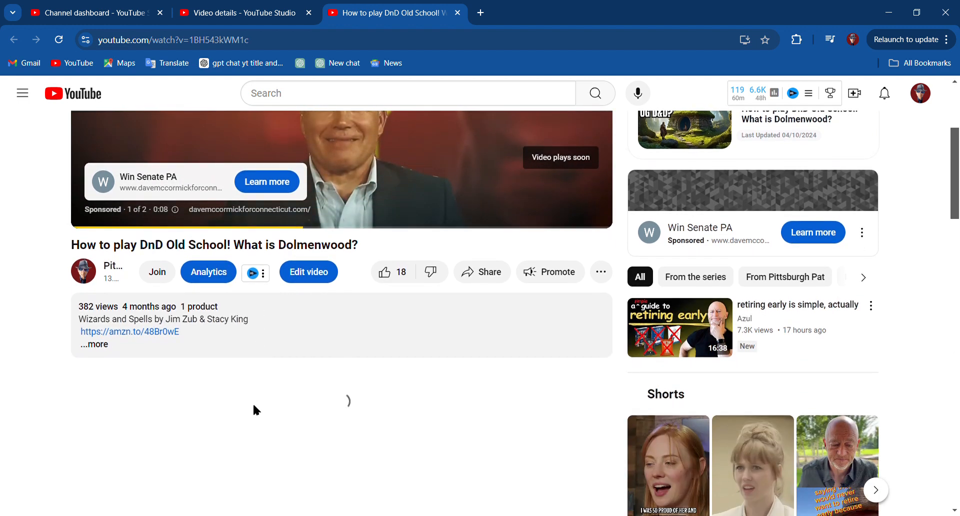
scroll(255, 409, up, 2)
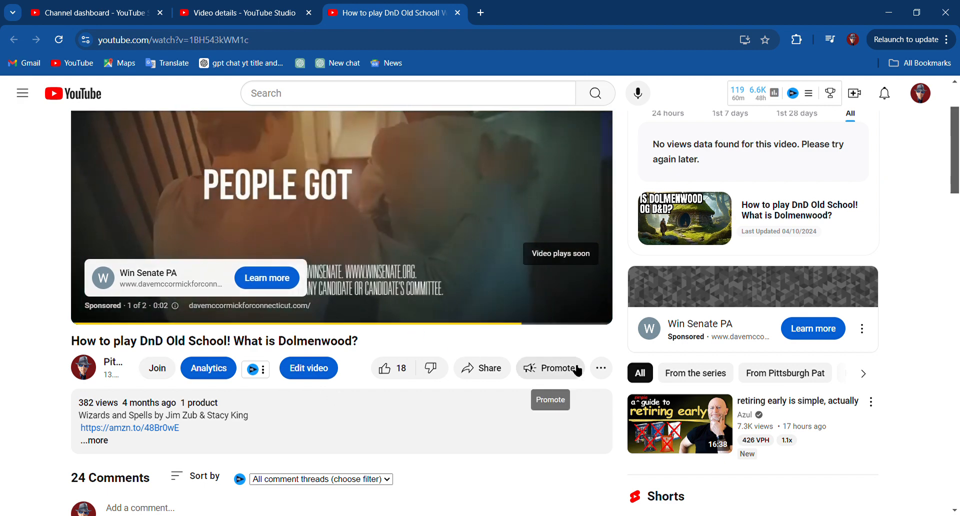
scroll(565, 343, down, 1)
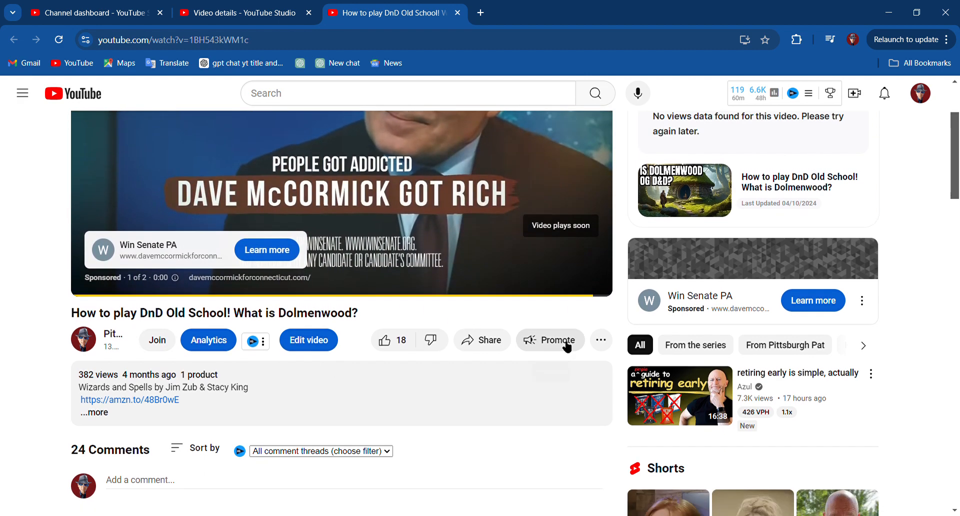
scroll(565, 345, down, 1)
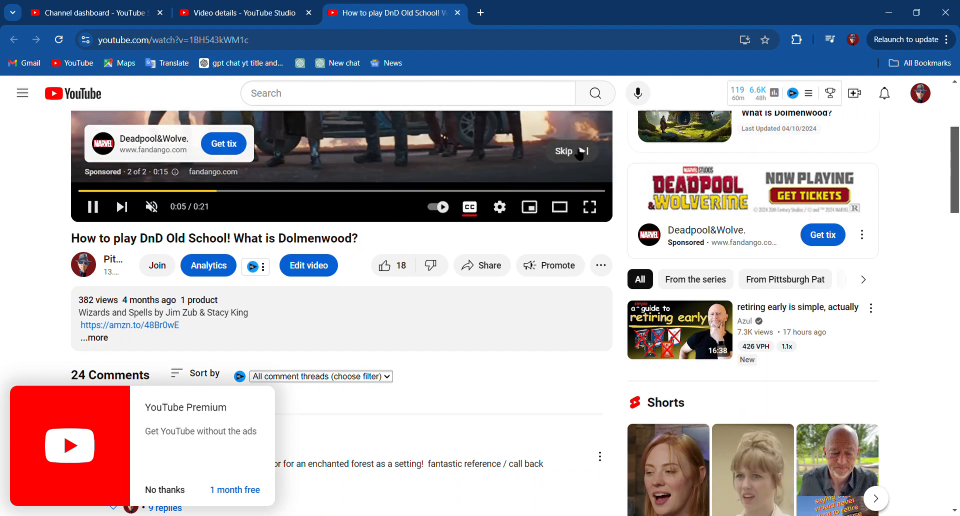
click(580, 153)
scroll(107, 221, up, 1)
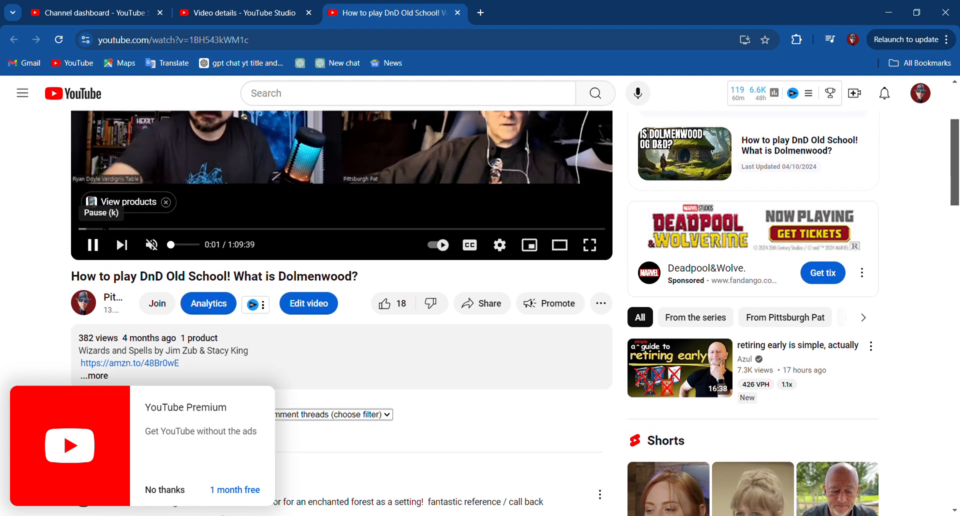
scroll(115, 220, up, 3)
scroll(115, 220, down, 2)
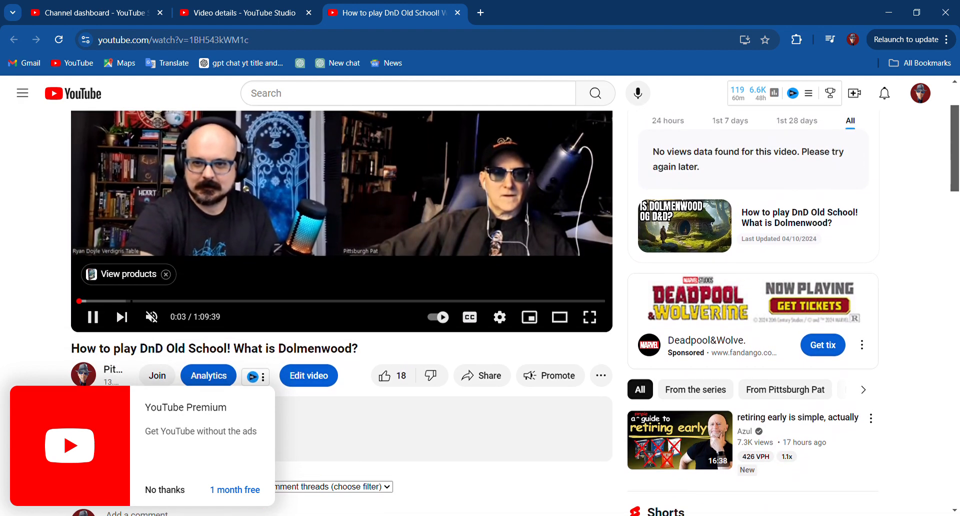
Step: Decline the YouTube Premium offer and pause the video
click(164, 489)
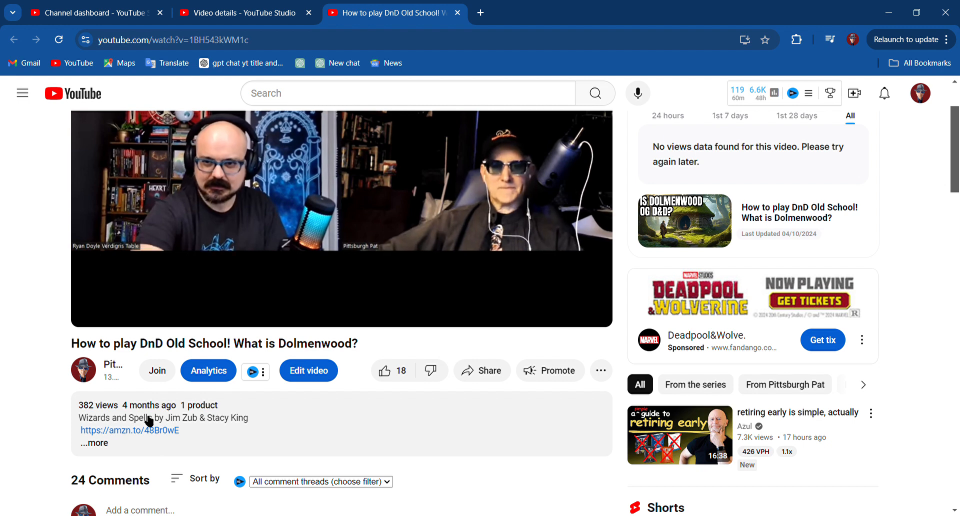
mouse_move(96, 302)
click(93, 311)
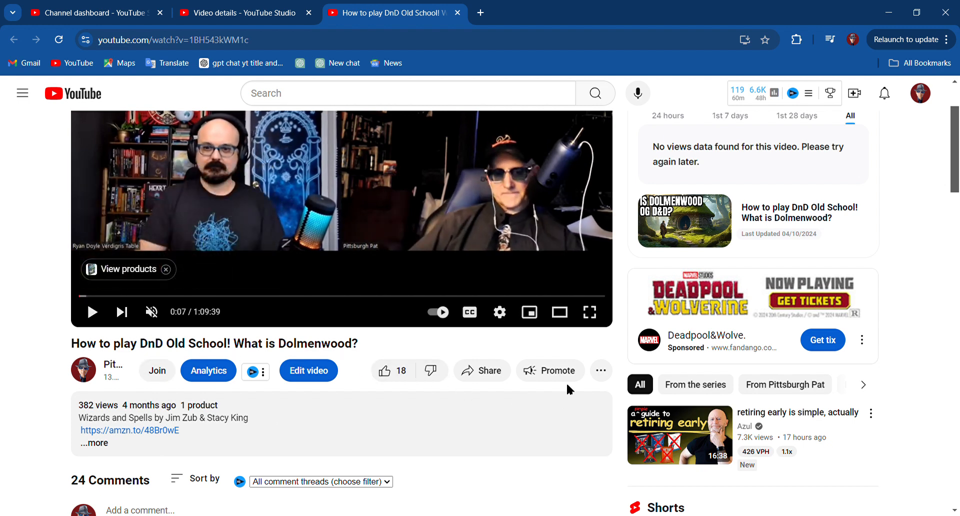
Step: Start a new playlist for saving this video and name it "DnD Old School Dolmenwood Winters Daughter"
click(602, 375)
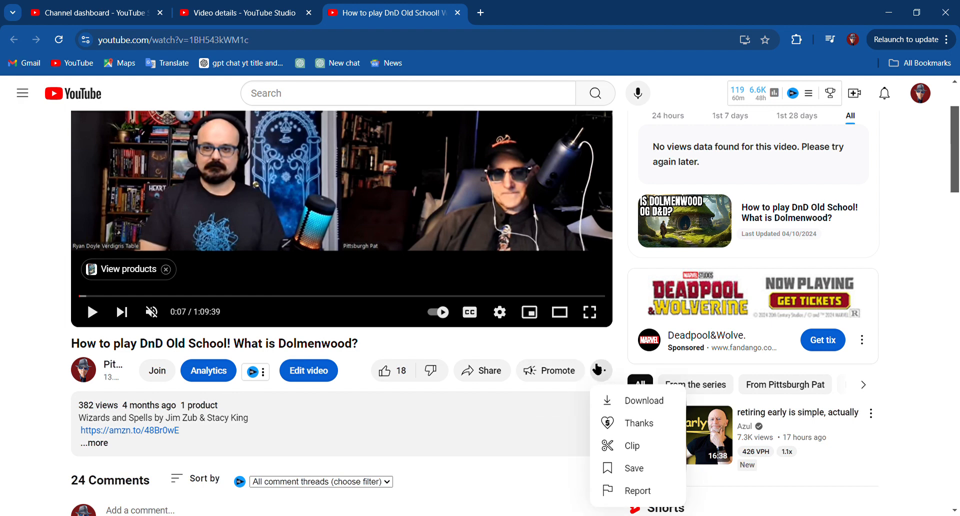
click(643, 471)
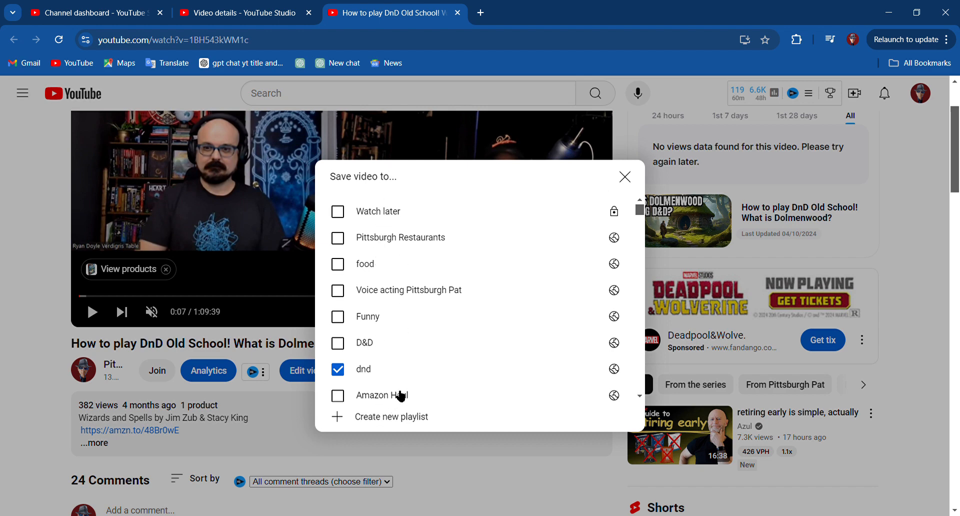
scroll(393, 399, down, 4)
scroll(400, 397, up, 4)
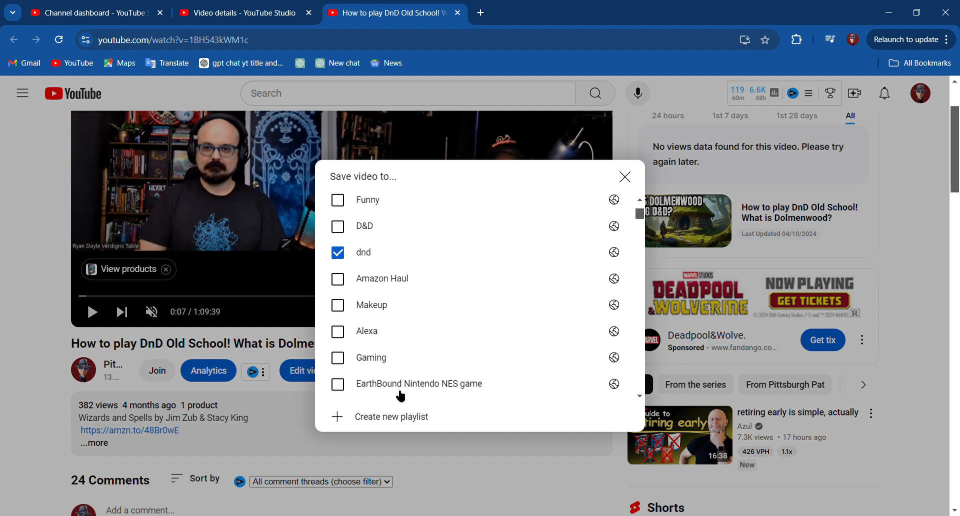
click(395, 421)
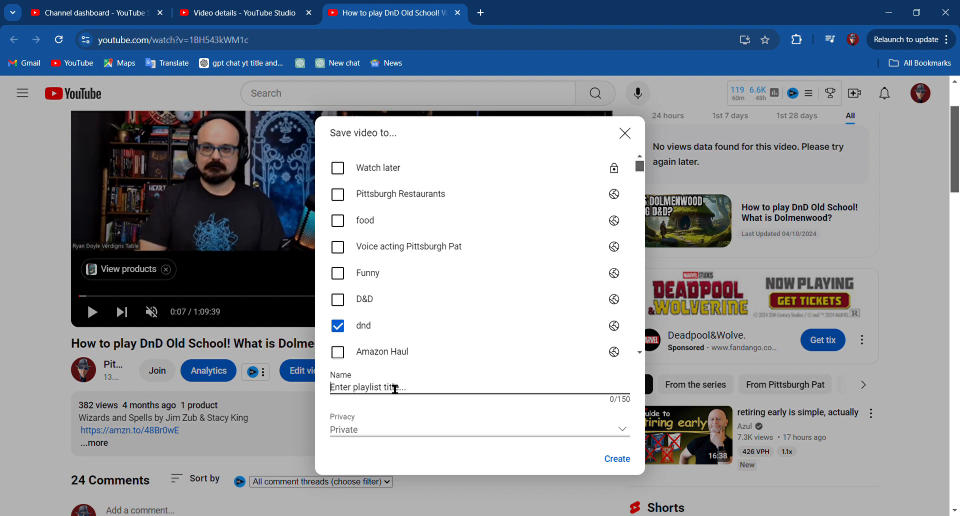
text(DnD Old School Dolmenwoo)
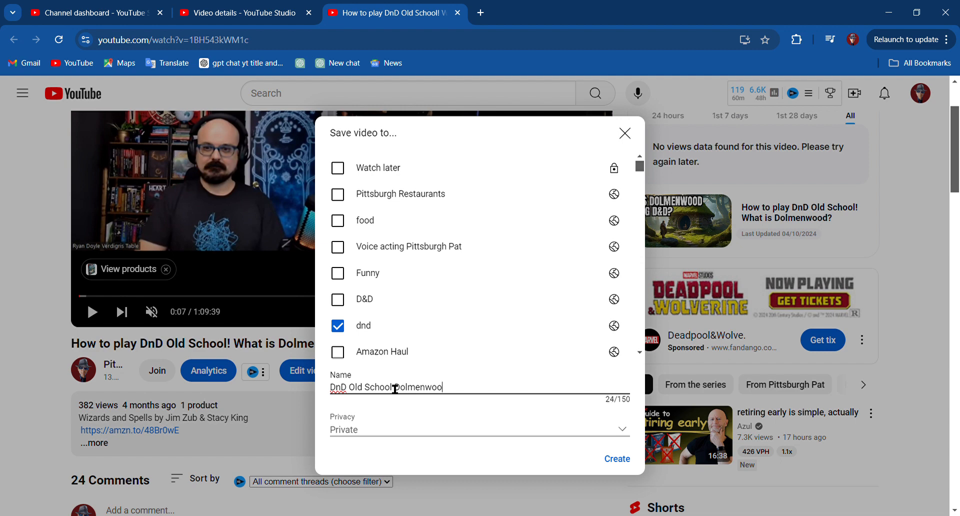
text(d )
text(Winter's Daughter)
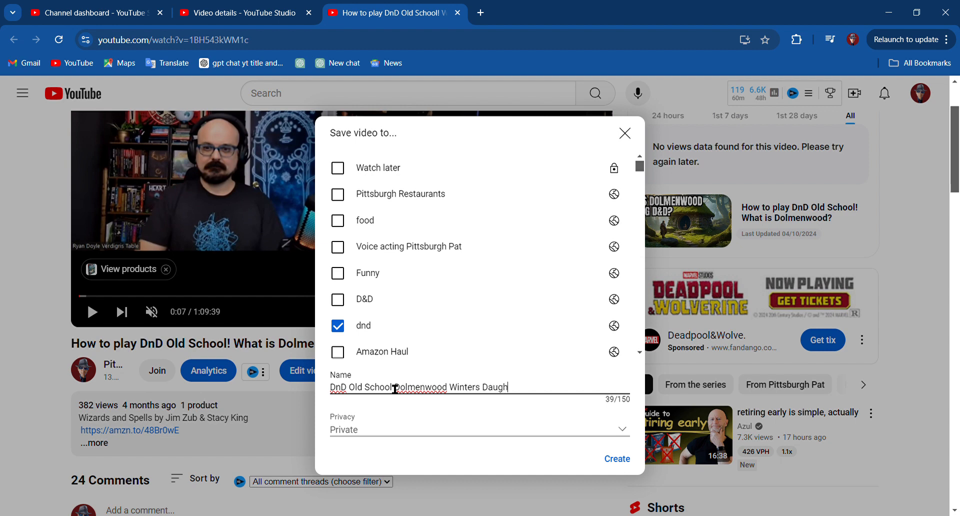
Step: Set the new playlist's privacy to Public and create it
click(624, 431)
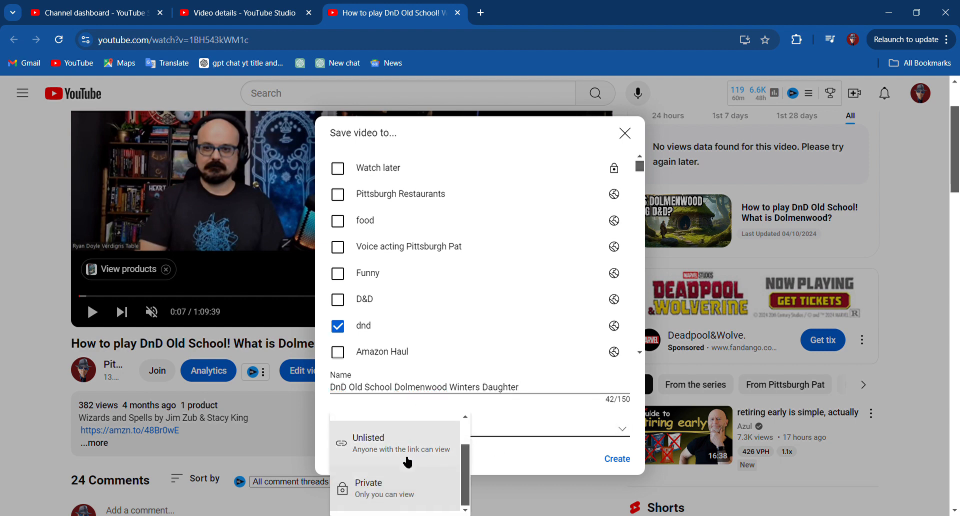
scroll(437, 474, up, 2)
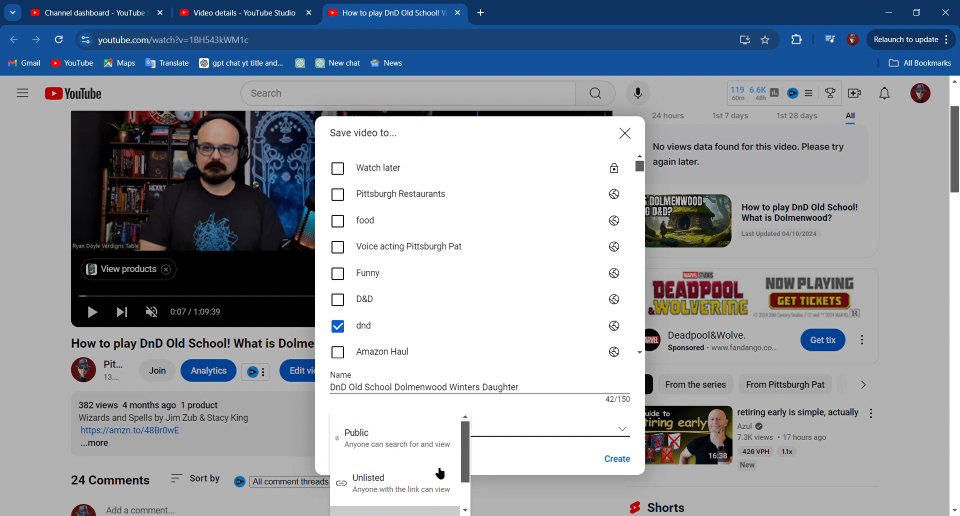
click(411, 440)
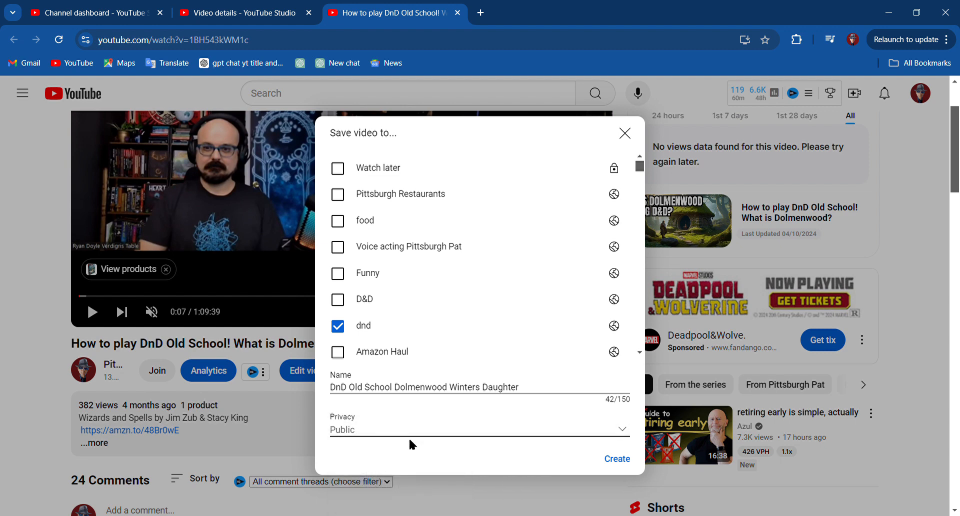
click(621, 462)
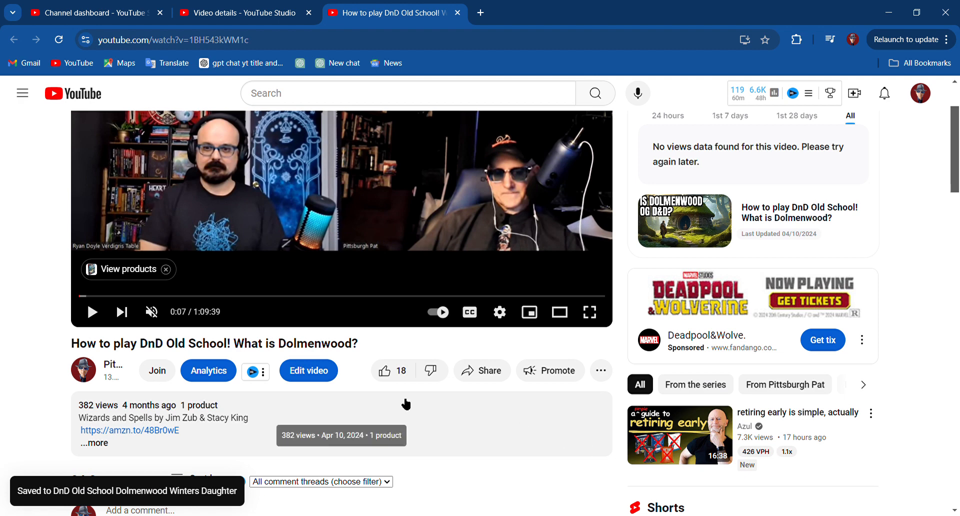
Step: Switch back to YouTube Studio, leave the video's details and show the channel's playlists
scroll(435, 377, up, 2)
click(272, 15)
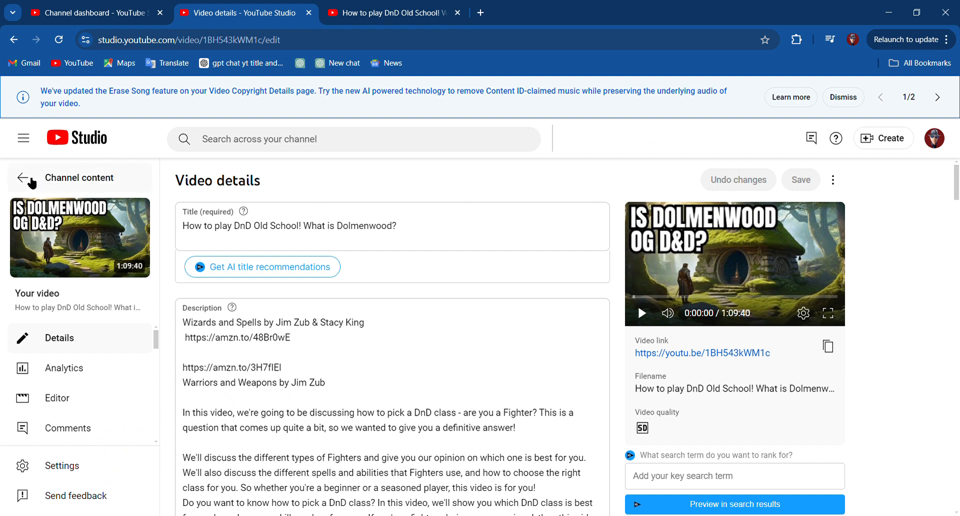
click(30, 180)
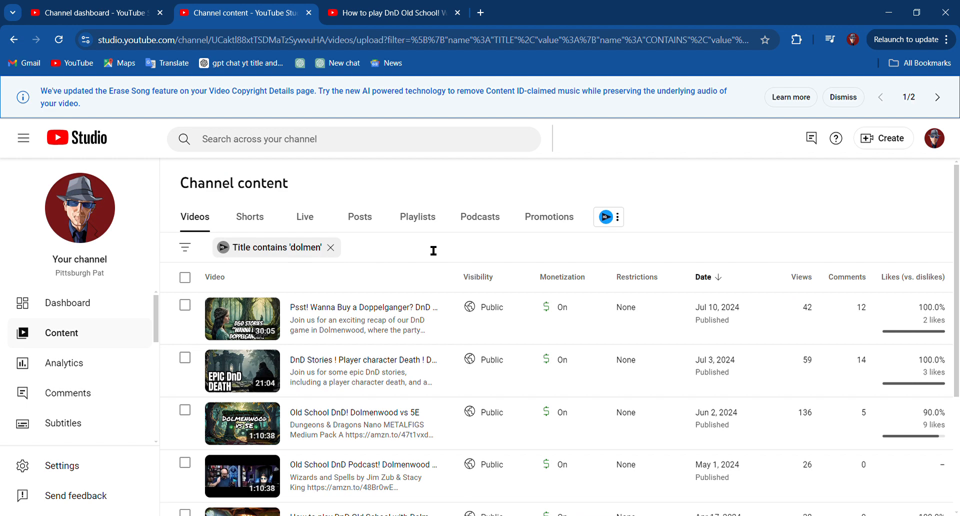
click(427, 224)
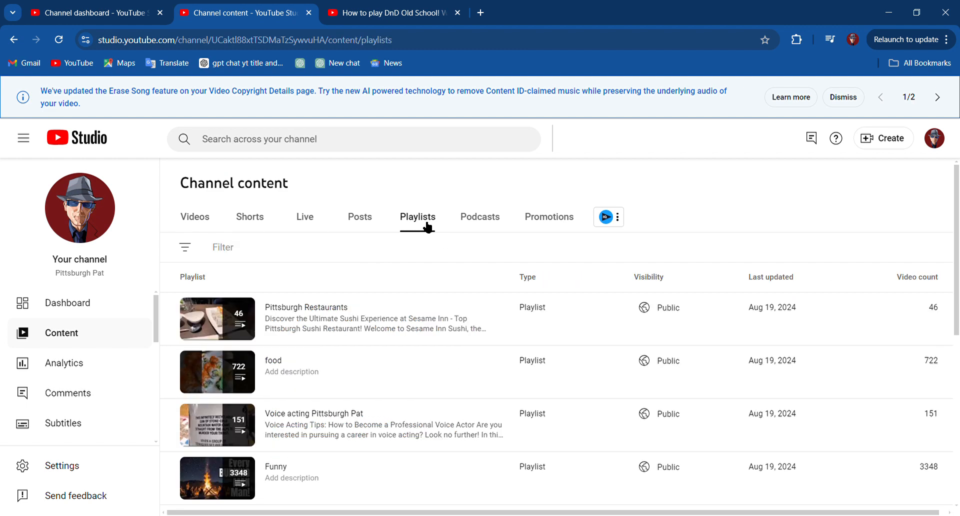
Step: Look through the channel's playlist list for the new Dolmenwood playlist
scroll(397, 310, down, 5)
scroll(399, 310, up, 1)
scroll(398, 310, up, 3)
scroll(399, 310, down, 5)
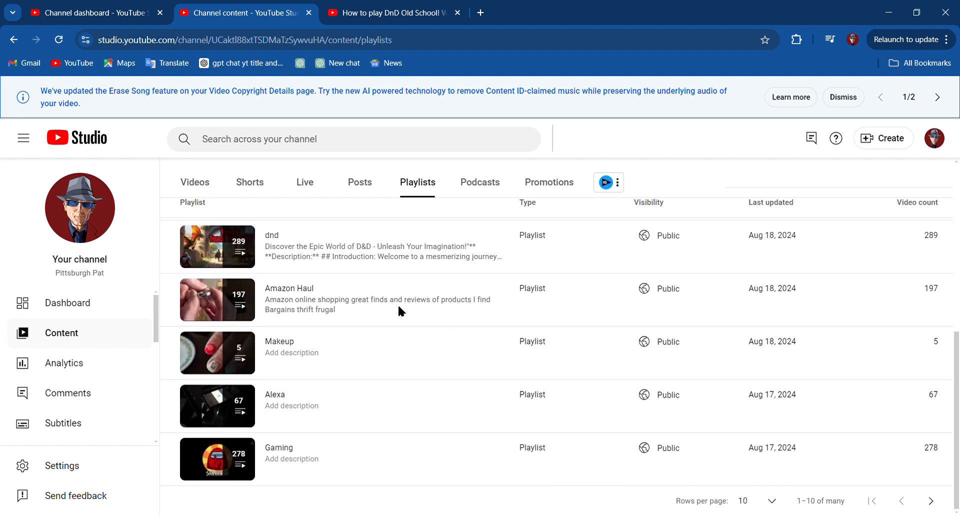
scroll(400, 310, up, 5)
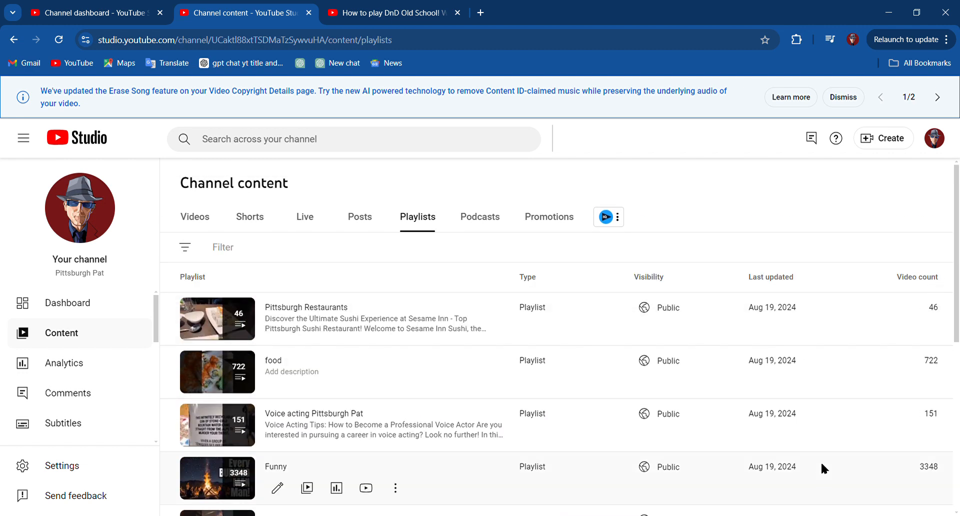
scroll(820, 461, down, 5)
scroll(193, 246, up, 5)
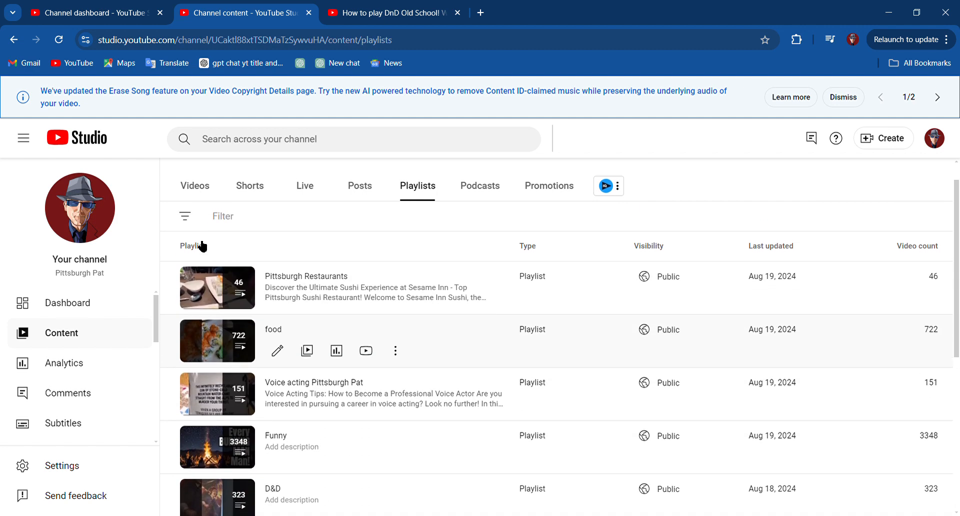
Step: Filter the channel's playlists to those whose title contains "dnd"
click(193, 250)
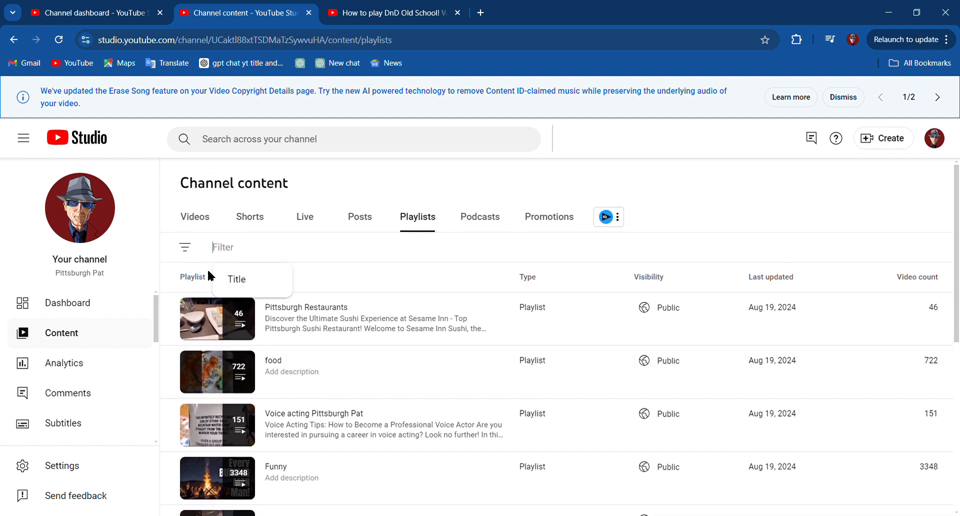
click(235, 279)
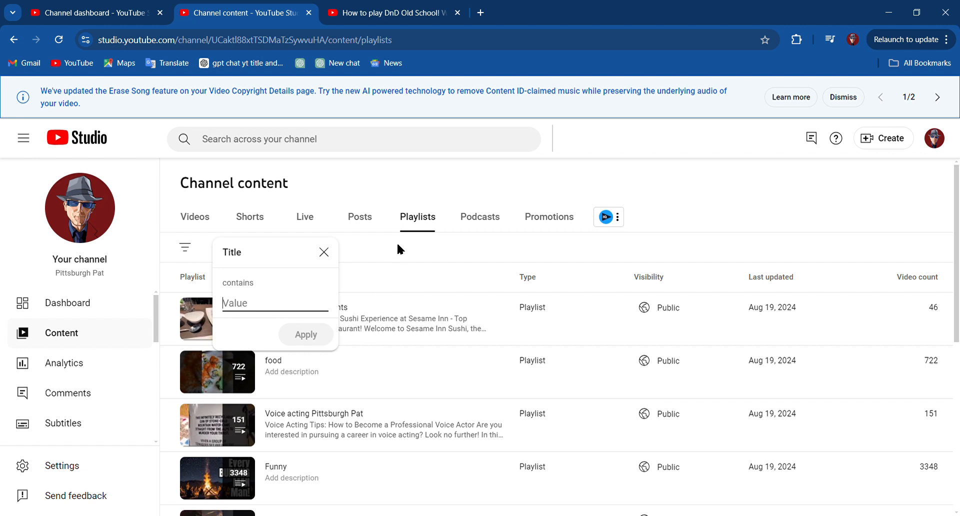
text(dnd)
click(317, 337)
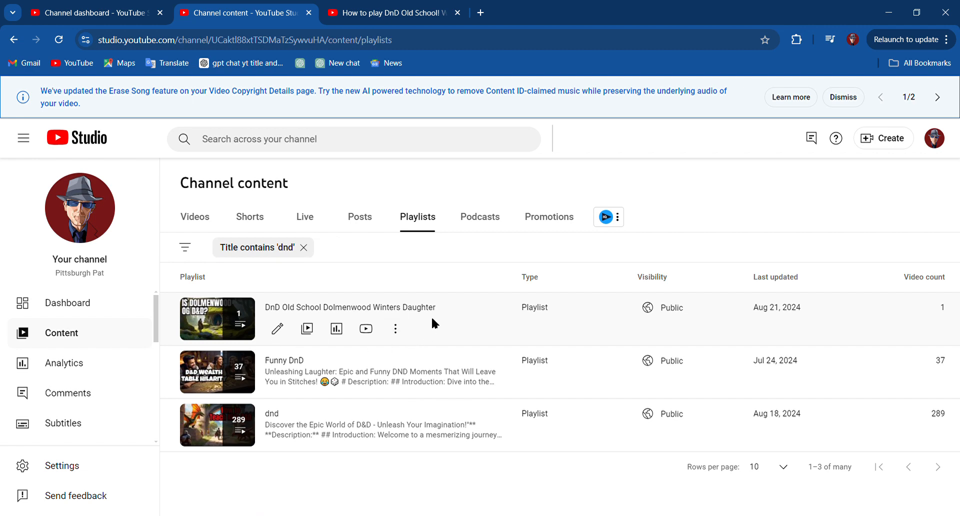
Step: Open the details of "DnD Old School Dolmenwood Winters Daughter", view the default video order options unchanged, and return to the playlist list
click(278, 330)
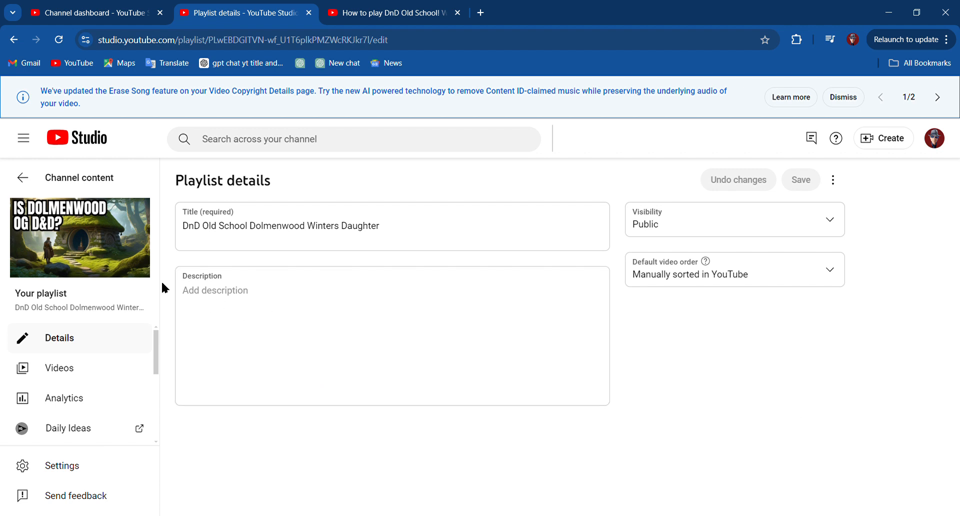
click(821, 273)
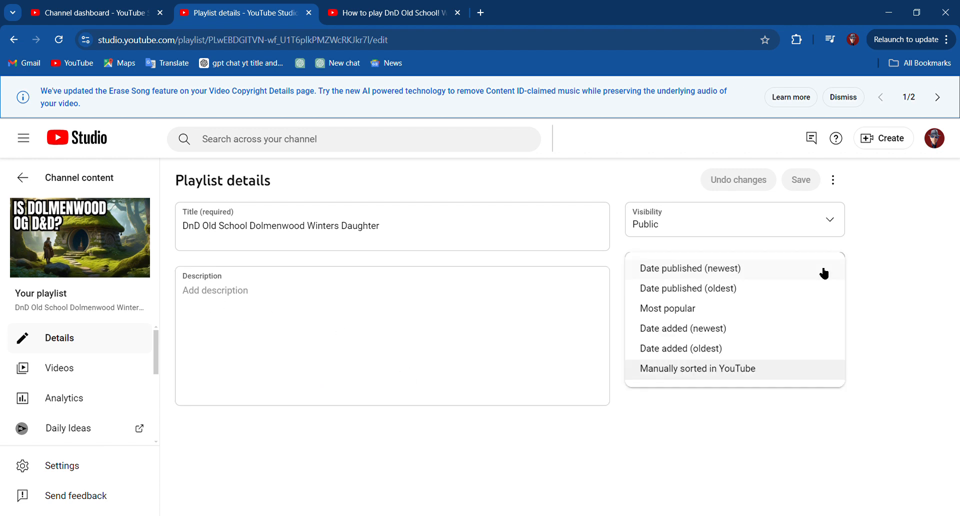
click(890, 278)
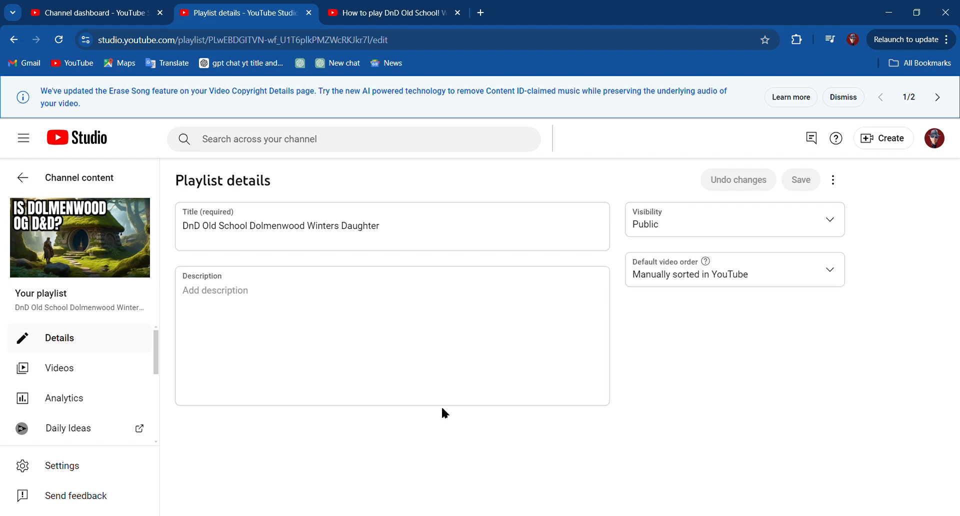
click(33, 184)
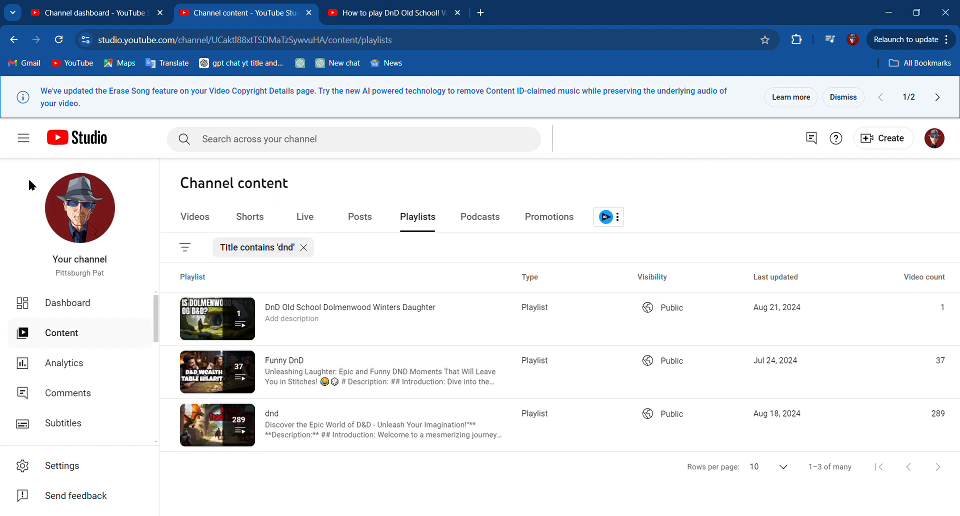